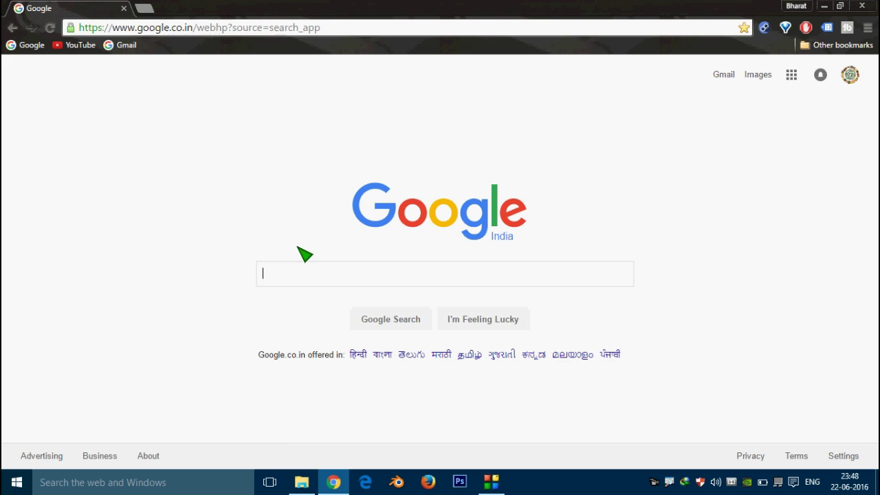
Step: Search Google for 'google web speech' and open the Web Speech API Demonstration result
{"action": "type", "text": "google "}
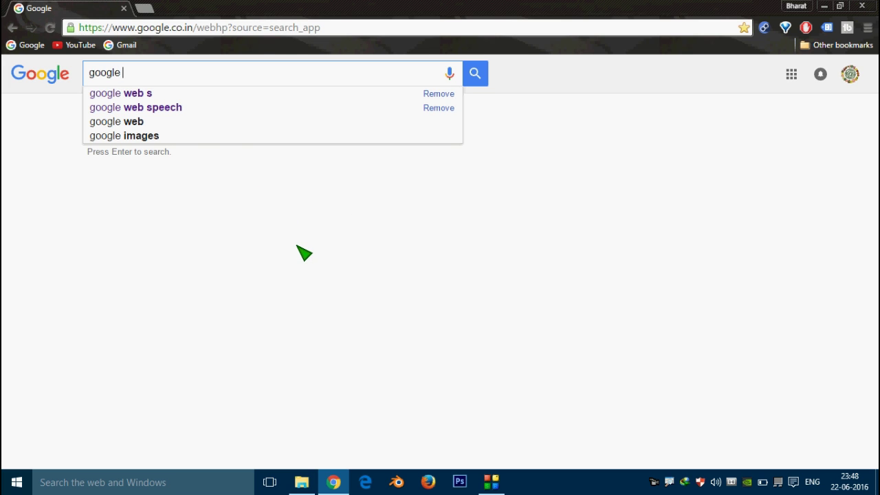
{"action": "type", "text": "web sp"}
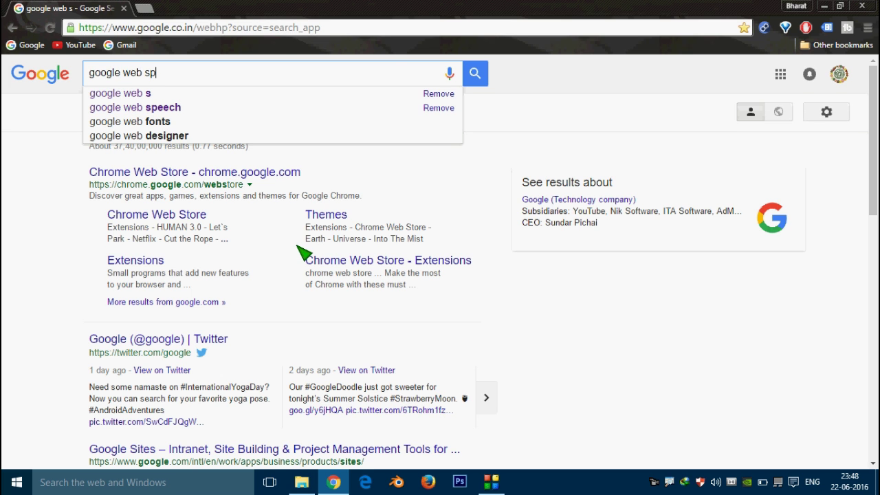
{"action": "type", "text": "ee"}
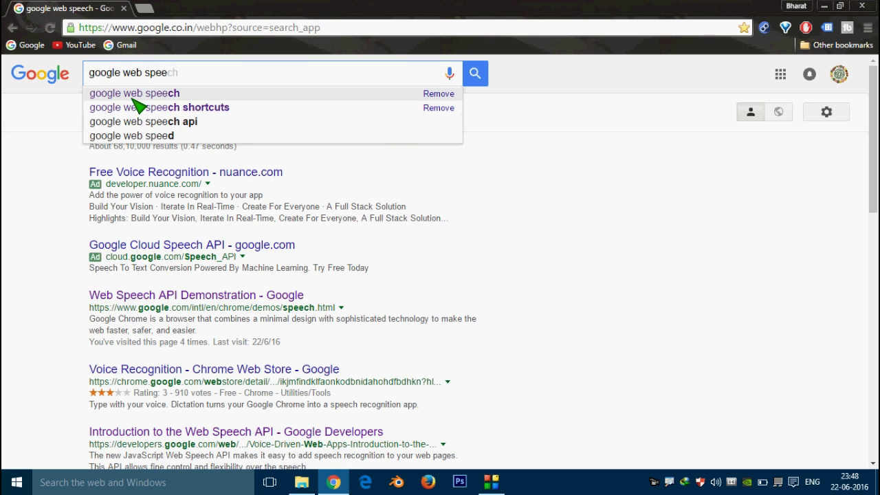
{"action": "left_click", "coordinate": [134, 94]}
{"action": "left_click", "coordinate": [180, 294]}
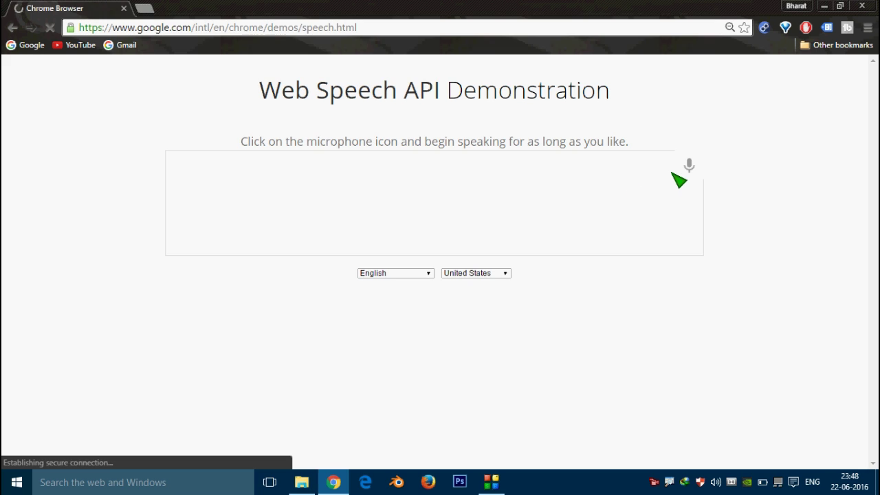
Step: Start the demo's microphone and dictate an introduction ending 'Hello guys how are you'
{"action": "left_click", "coordinate": [690, 165]}
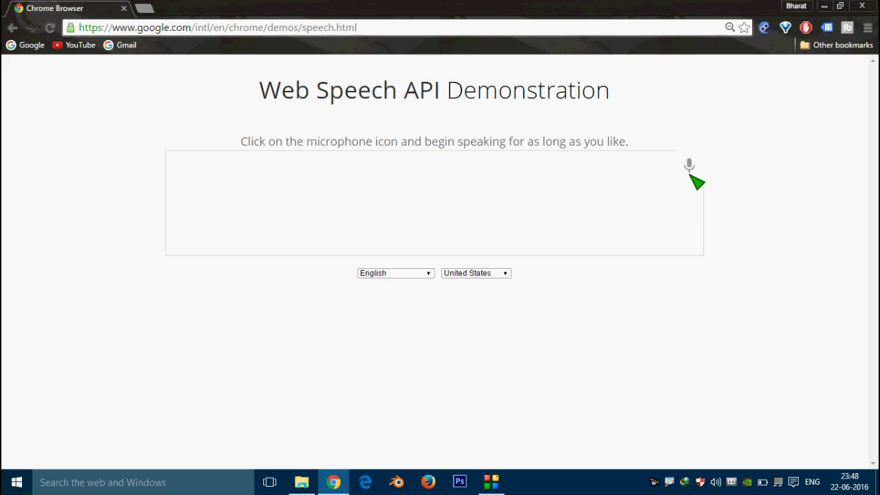
{"action": "left_click", "coordinate": [690, 165]}
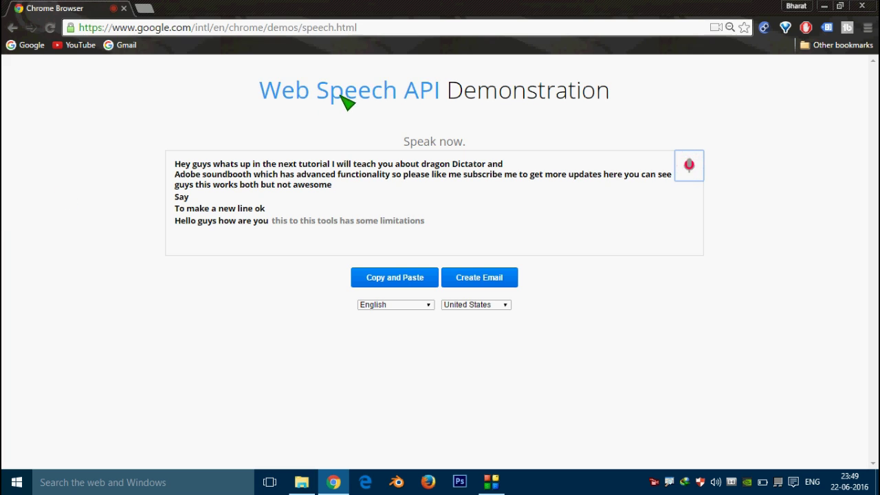
Step: Stop the microphone to finalize the transcript, then deselect the transcribed text
{"action": "left_click", "coordinate": [690, 166]}
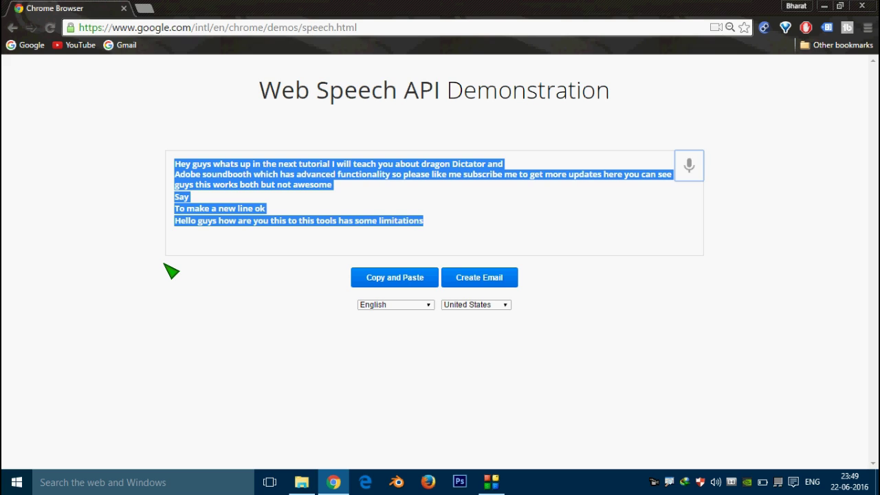
{"action": "left_click", "coordinate": [151, 221]}
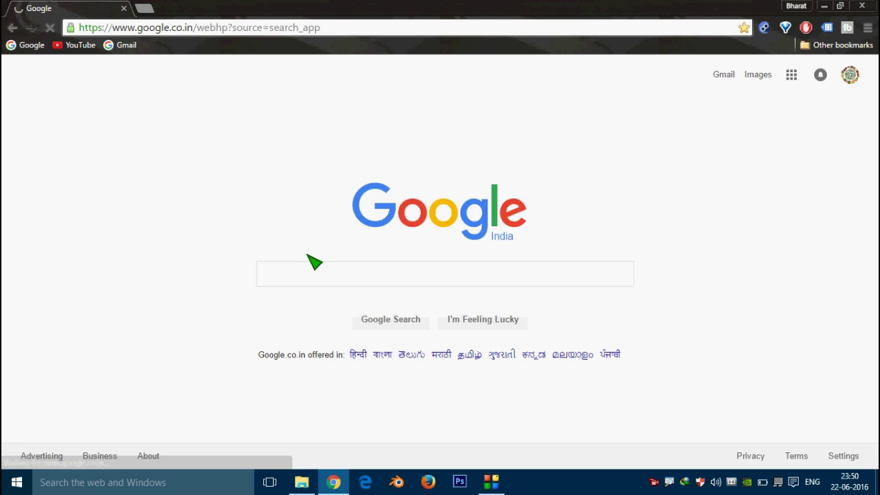
Step: Search 'google doc' and follow the Google Docs result through to docs.google.com
{"action": "type", "text": "go"}
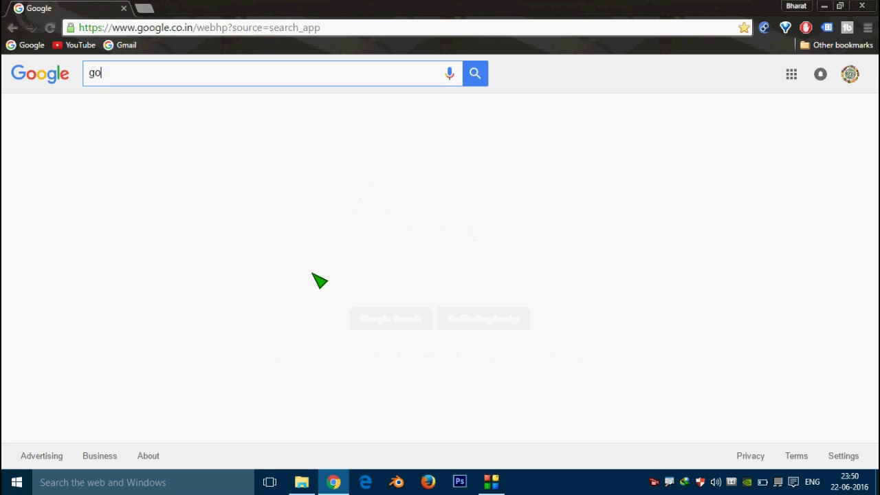
{"action": "type", "text": "ogle doc"}
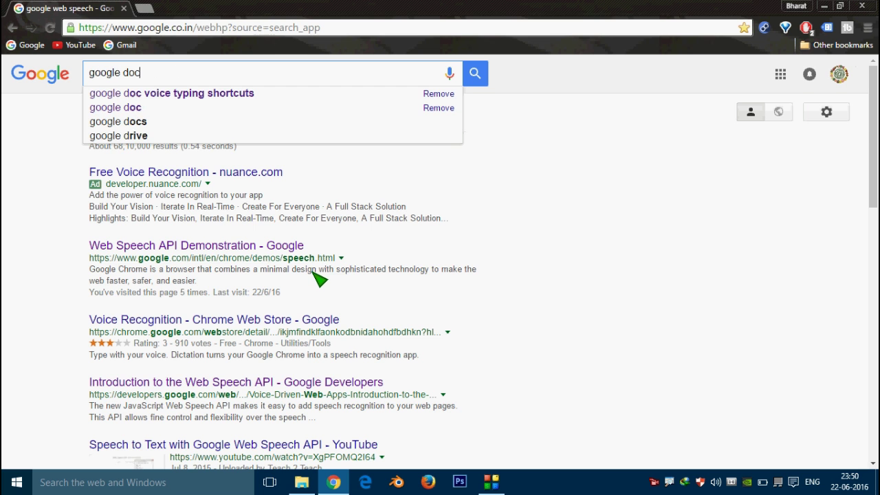
{"action": "key", "text": "Return"}
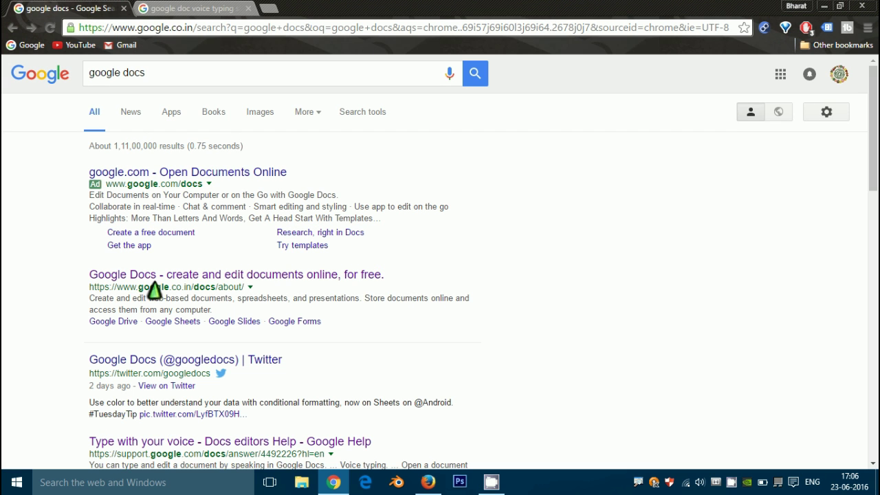
{"action": "left_click", "coordinate": [151, 281]}
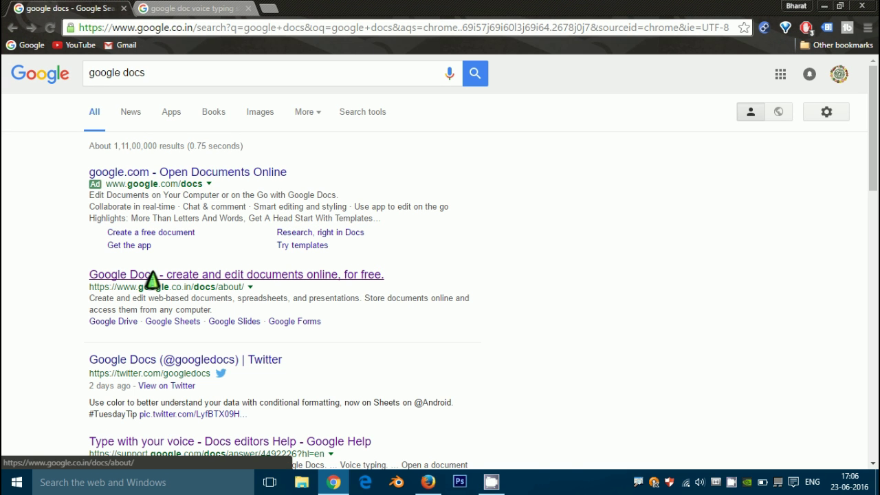
{"action": "left_click", "coordinate": [151, 279]}
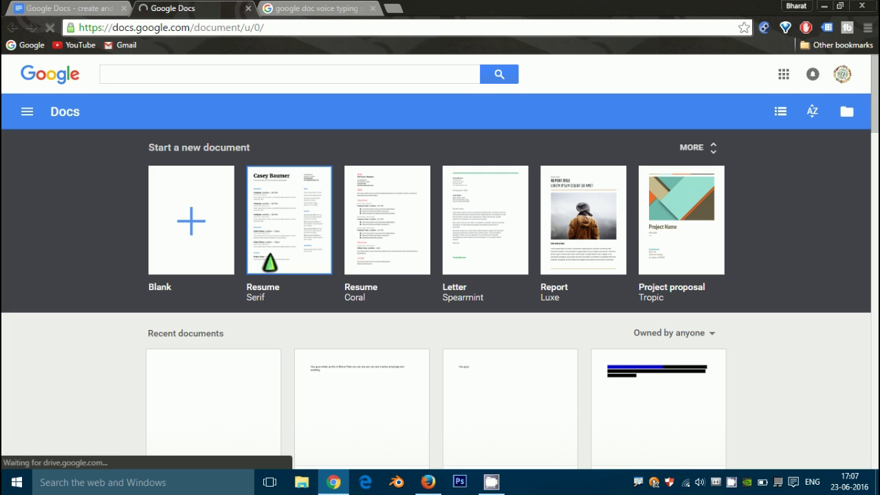
Step: Create a Blank document from the templates and reload it
{"action": "left_click", "coordinate": [178, 197]}
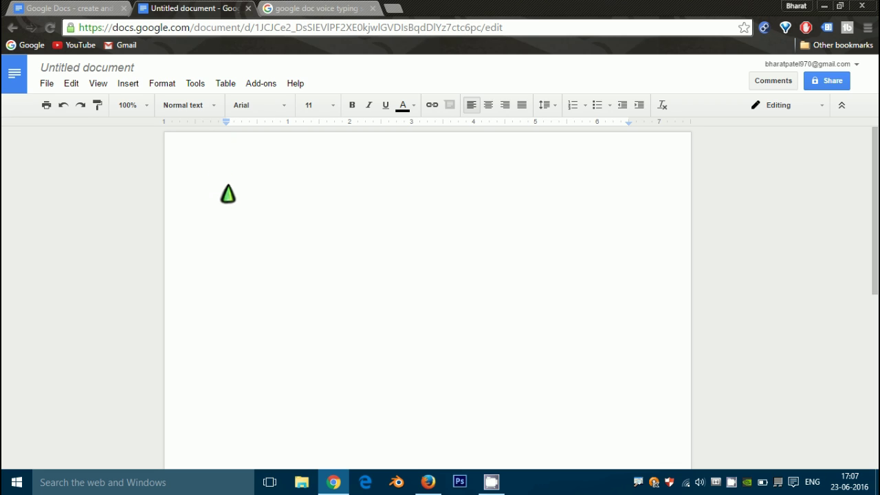
{"action": "key", "text": "F5"}
Step: Open the 'Type with your voice' help article and scroll down to Voice commands
{"action": "left_click", "coordinate": [281, 8]}
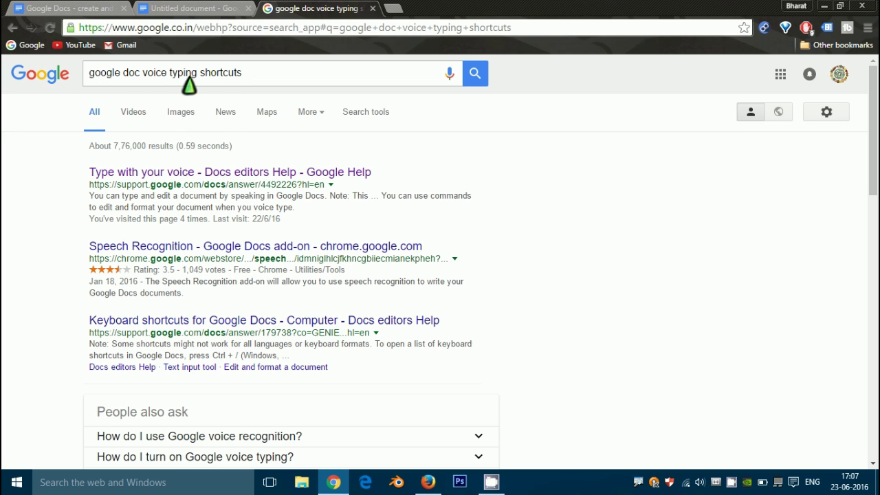
{"action": "left_click", "coordinate": [221, 180]}
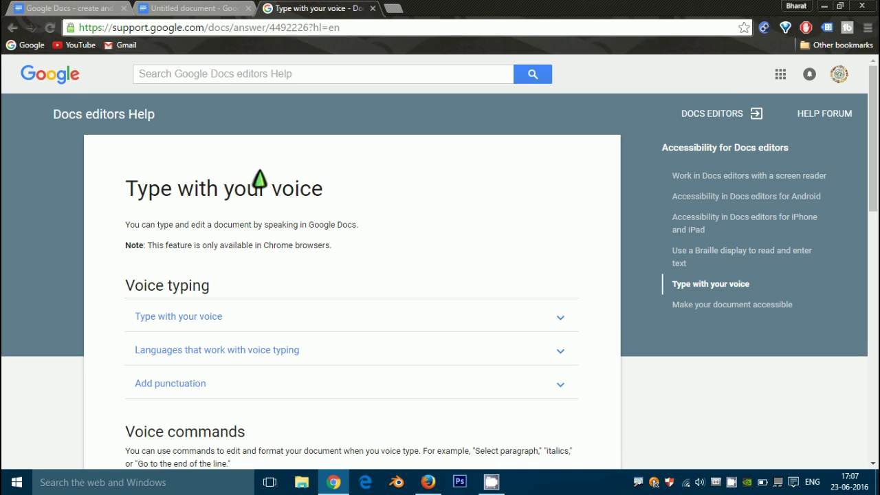
{"action": "scroll", "coordinate": [259, 179], "scroll_direction": "down", "scroll_amount": 2}
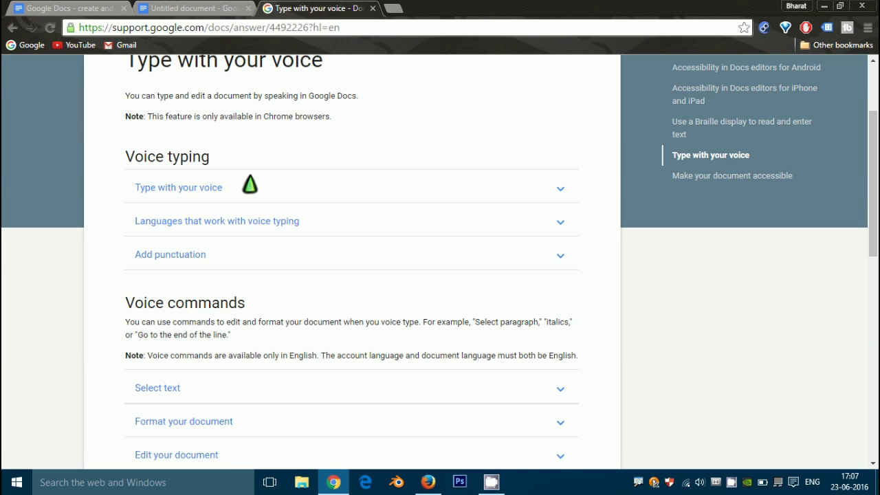
{"action": "scroll", "coordinate": [258, 179], "scroll_direction": "down", "scroll_amount": 3}
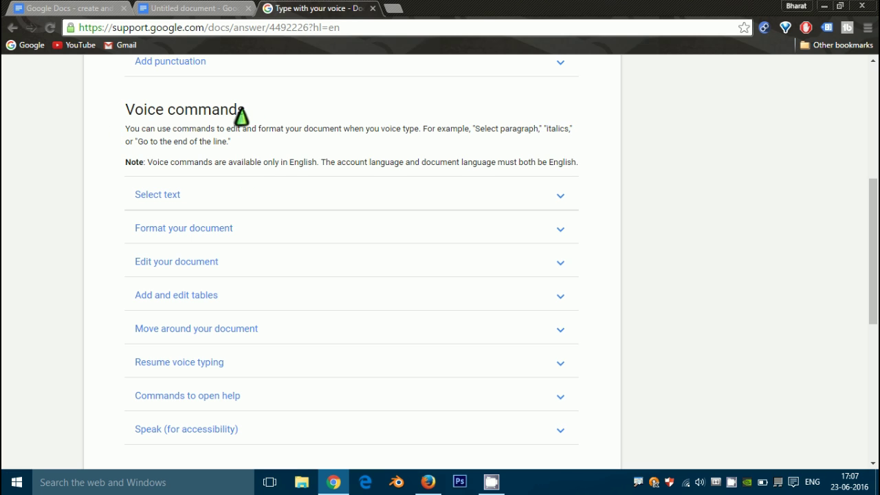
Step: Expand the Select text commands, highlight 'Select all', then return to the Untitled document
{"action": "left_click", "coordinate": [153, 196]}
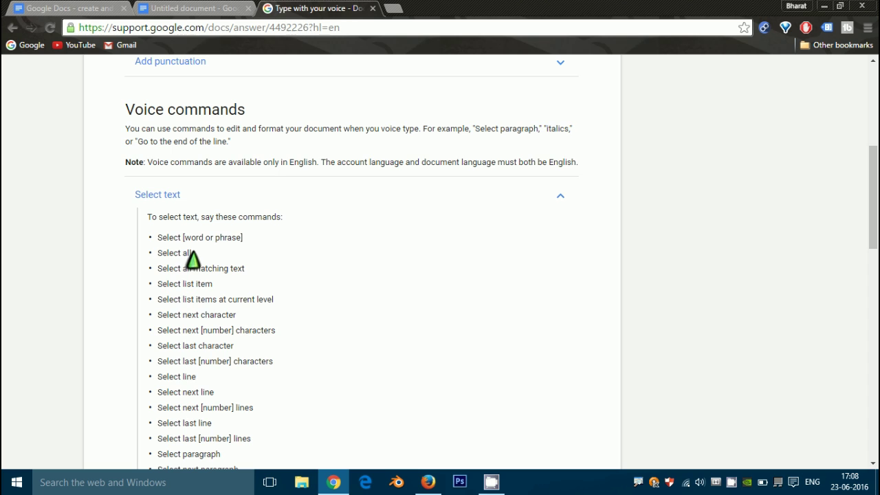
{"action": "left_click_drag", "start_coordinate": [194, 255], "coordinate": [151, 255]}
{"action": "left_click", "coordinate": [190, 255]}
{"action": "left_click", "coordinate": [194, 8]}
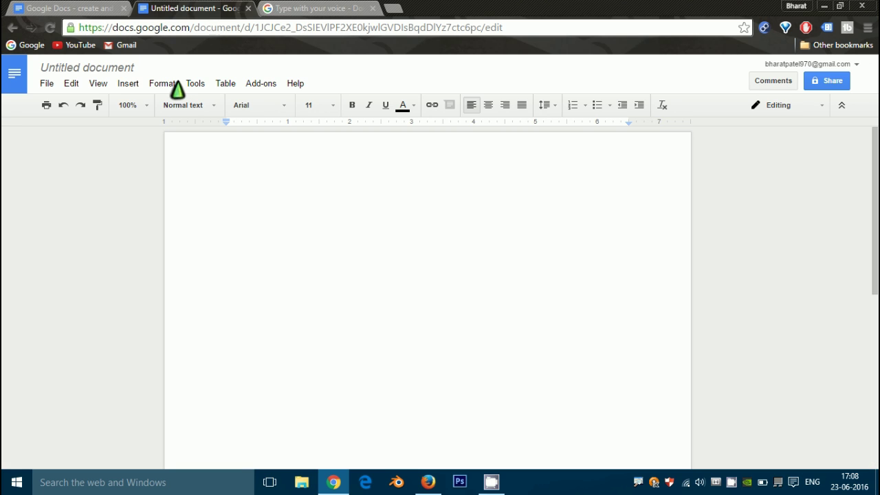
Step: Enable Tools > Voice typing and set its microphone listening in the Untitled document
{"action": "left_click", "coordinate": [199, 84]}
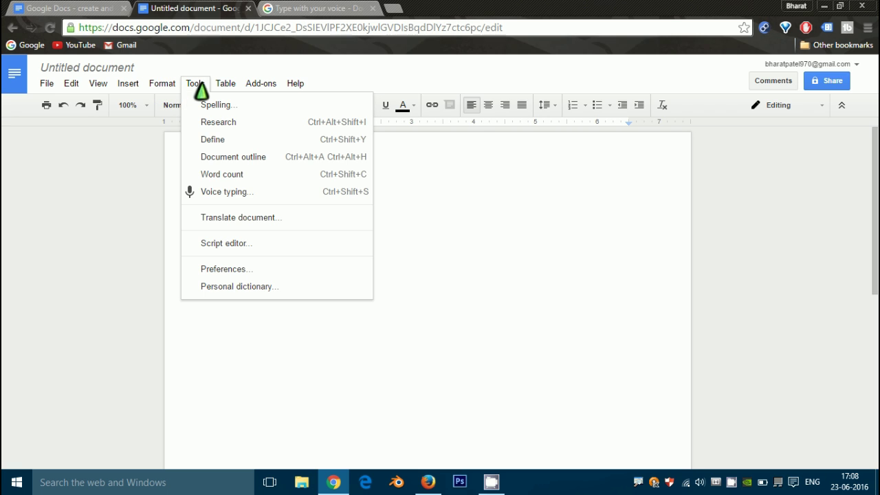
{"action": "left_click", "coordinate": [221, 192]}
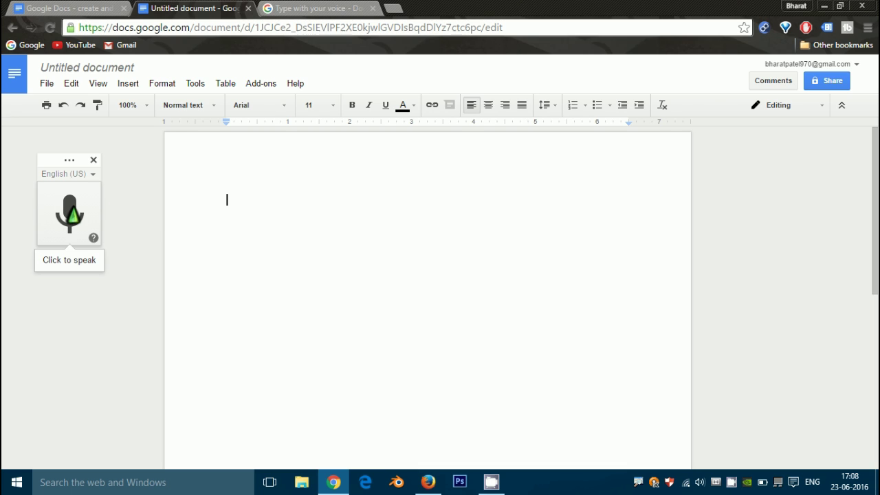
{"action": "left_click", "coordinate": [72, 214]}
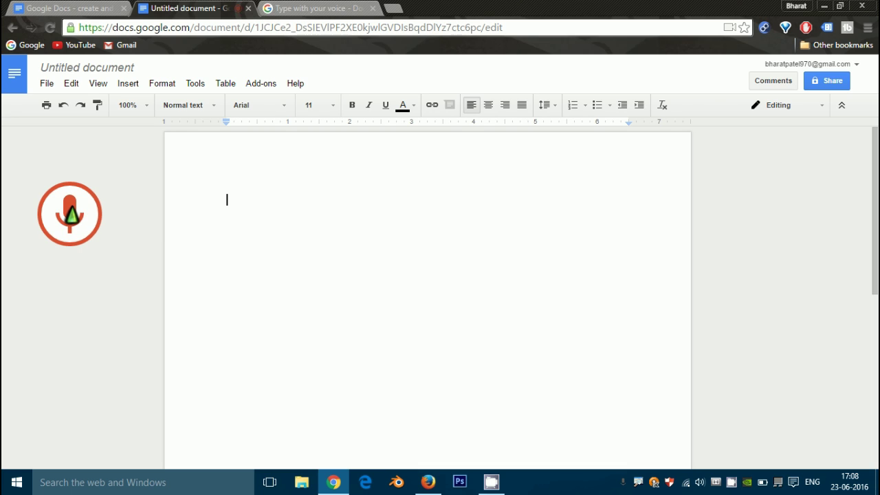